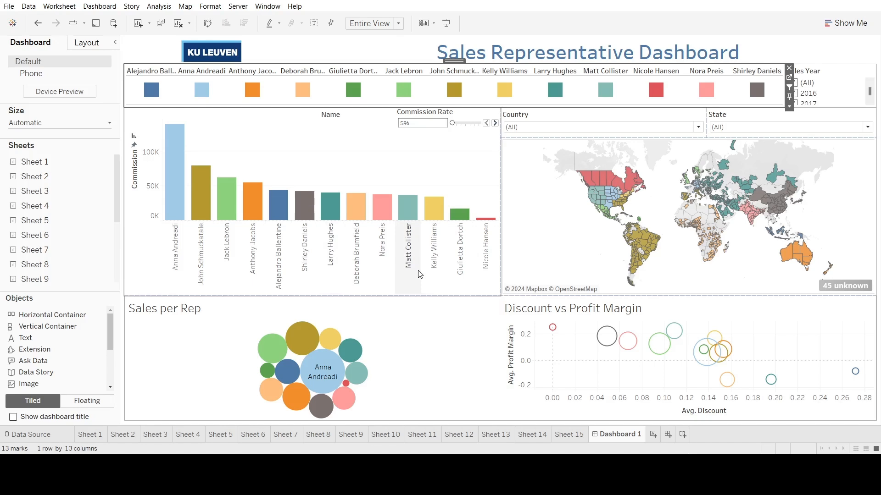
# - Examine the Name View on Sheet 11 and the SalesRep Name field that builds its columns and colours
pyautogui.click(393, 435)
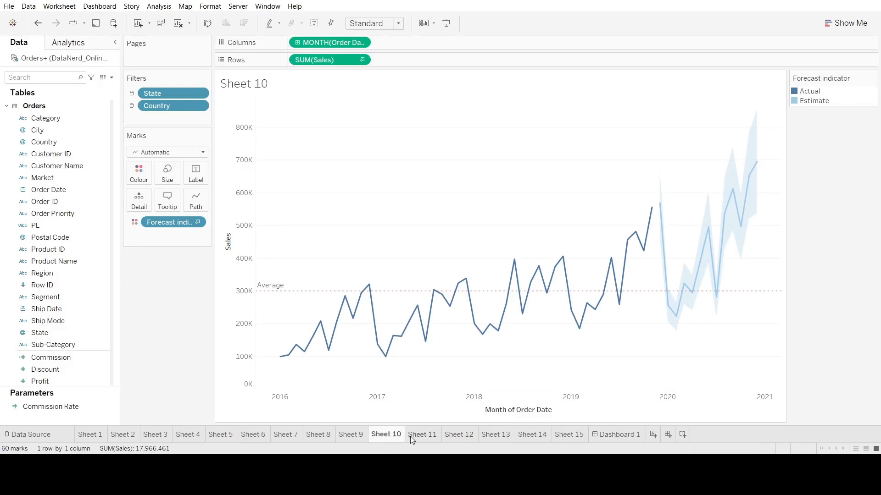
pyautogui.click(411, 436)
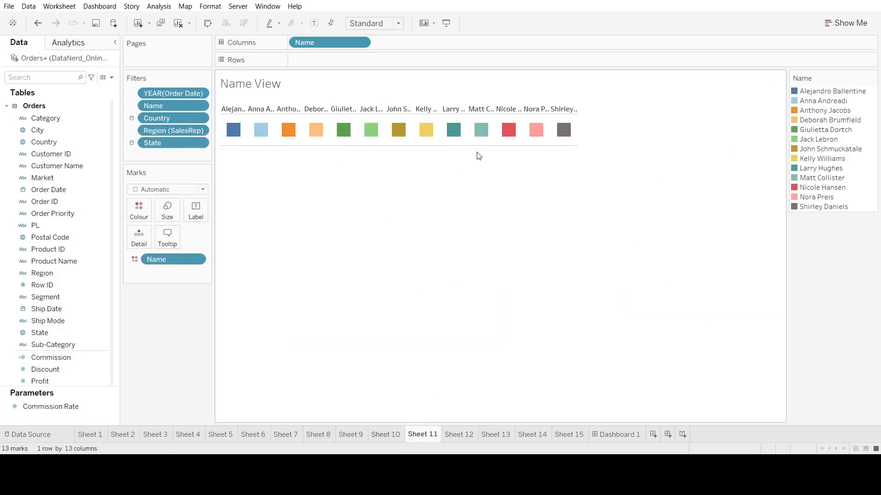
pyautogui.moveTo(250, 127)
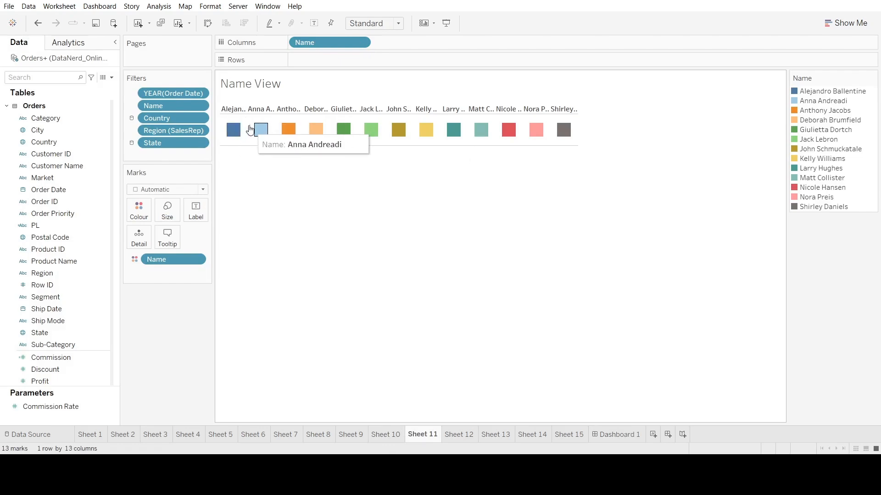
pyautogui.click(616, 434)
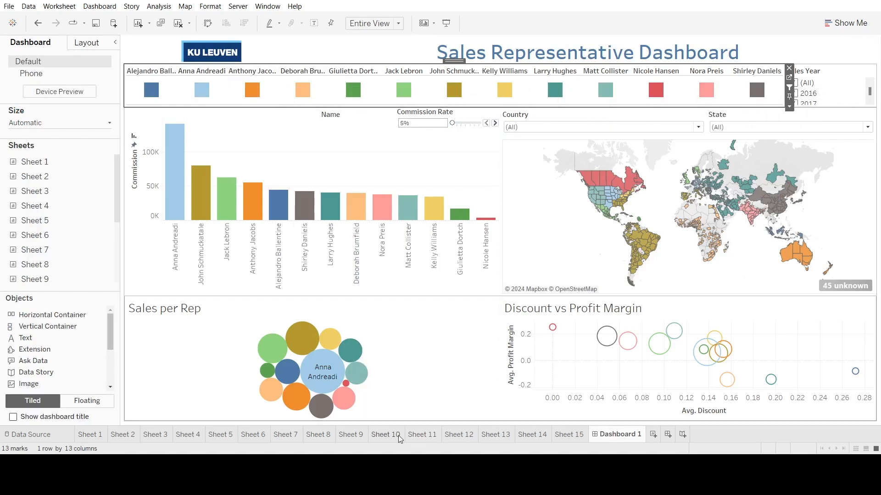
pyautogui.click(413, 434)
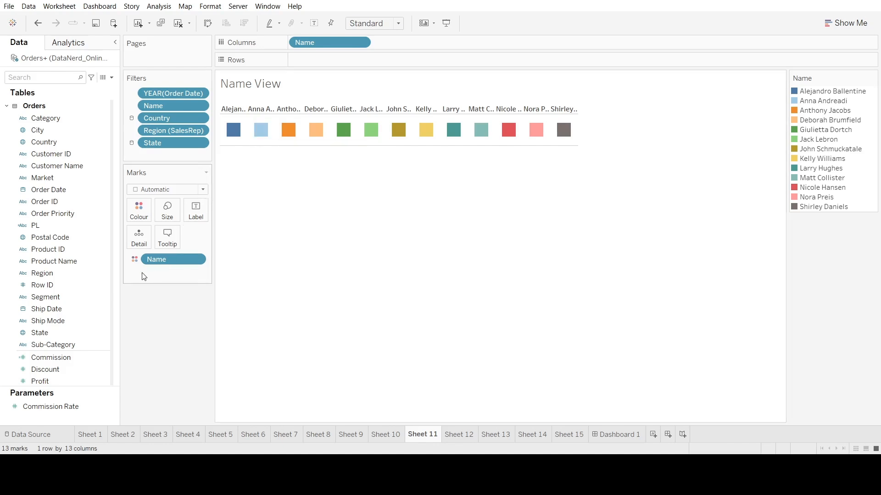
pyautogui.scroll(-5, 55, 347)
pyautogui.scroll(-3, 55, 339)
pyautogui.click(60, 298)
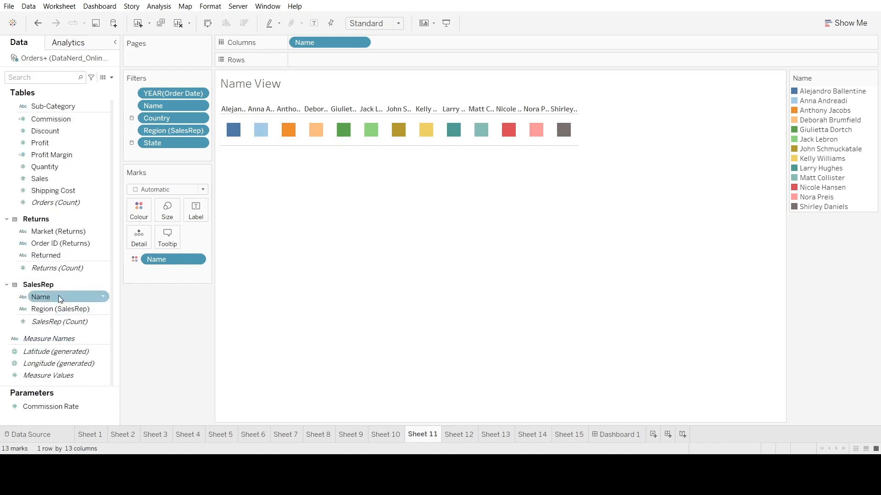
pyautogui.moveTo(60, 298); pyautogui.dragTo(326, 46)
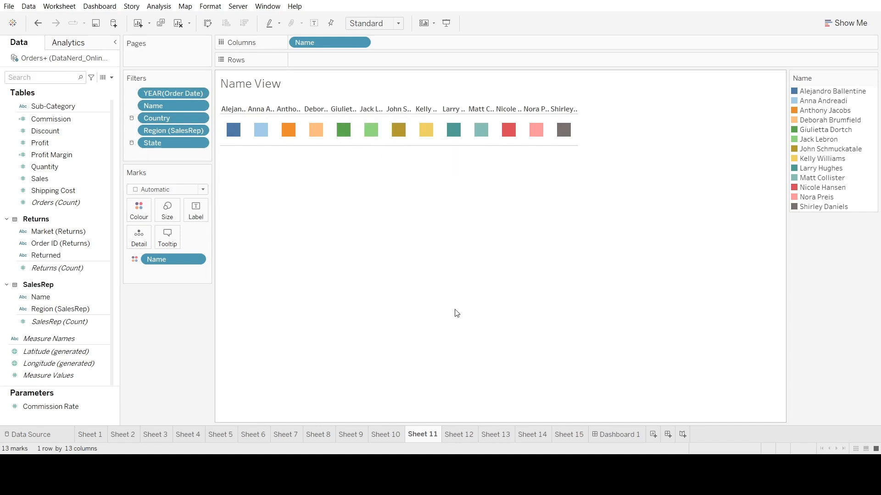
# - Examine the Discount vs Profit Margin chart on Sheet 12 and the fields placed on its columns and rows
pyautogui.click(449, 437)
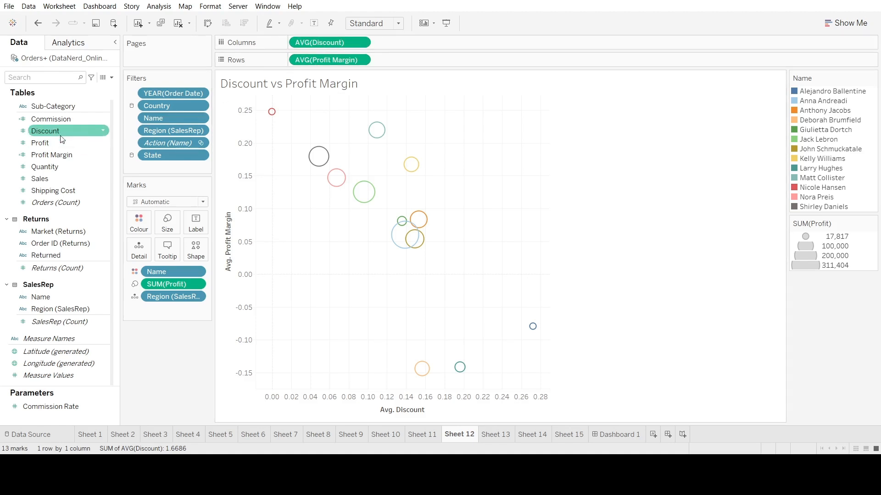
pyautogui.scroll(1, 59, 133)
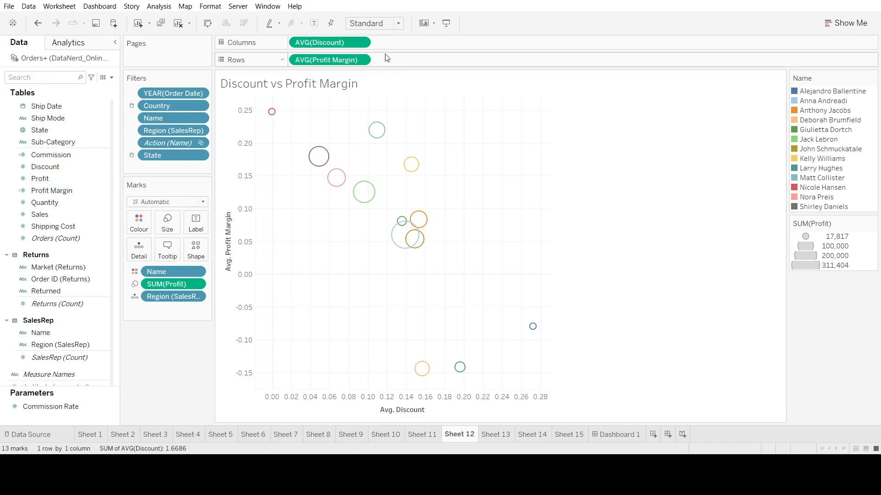
pyautogui.click(361, 61)
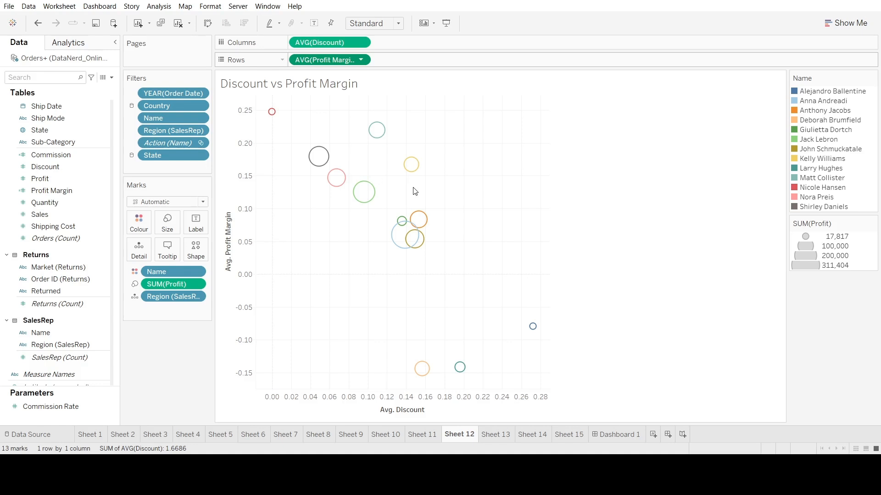
pyautogui.click(50, 218)
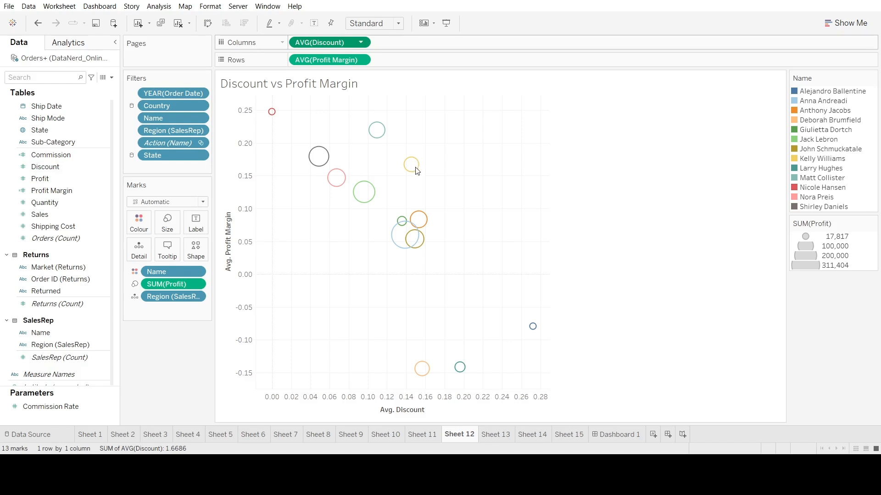
pyautogui.click(596, 128)
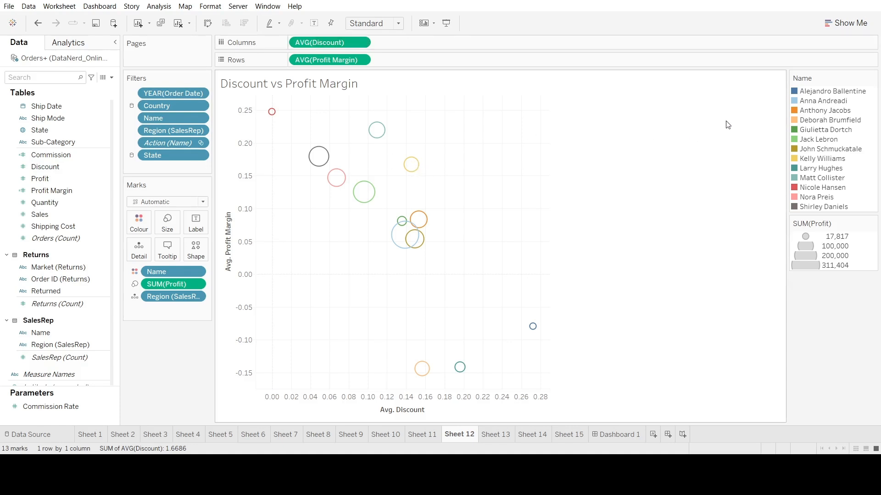
# - Try the side-by-side circles and circle views chart types on Sheet 12, with the average discount moved to the columns
pyautogui.click(844, 23)
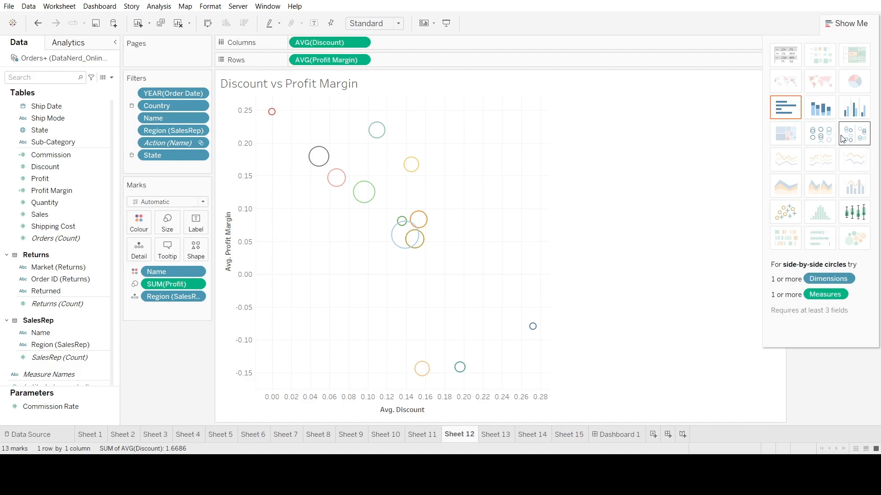
pyautogui.click(851, 139)
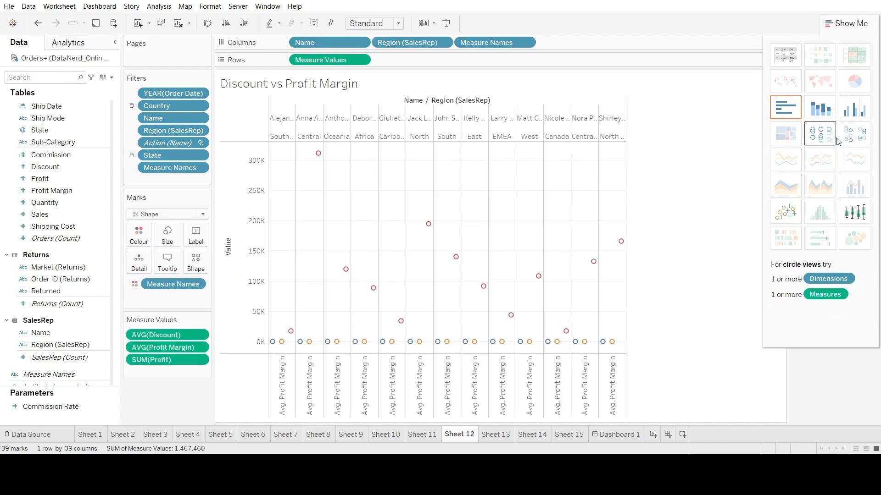
pyautogui.click(831, 140)
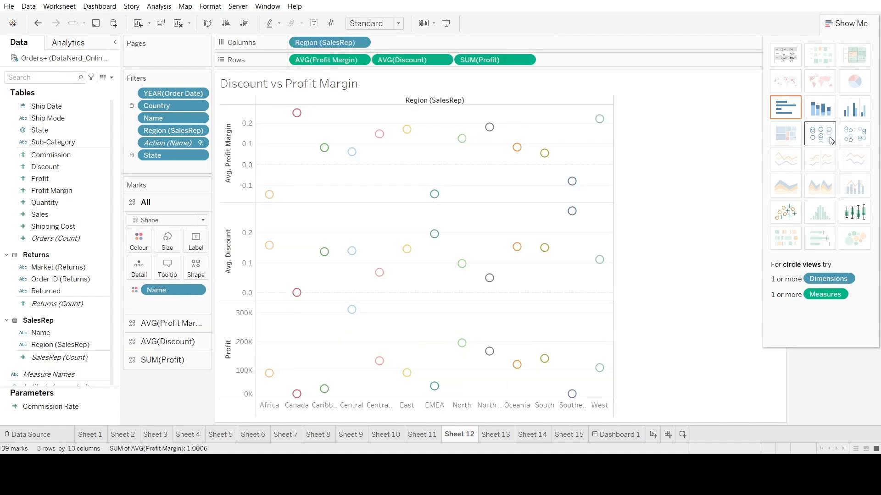
pyautogui.click(856, 23)
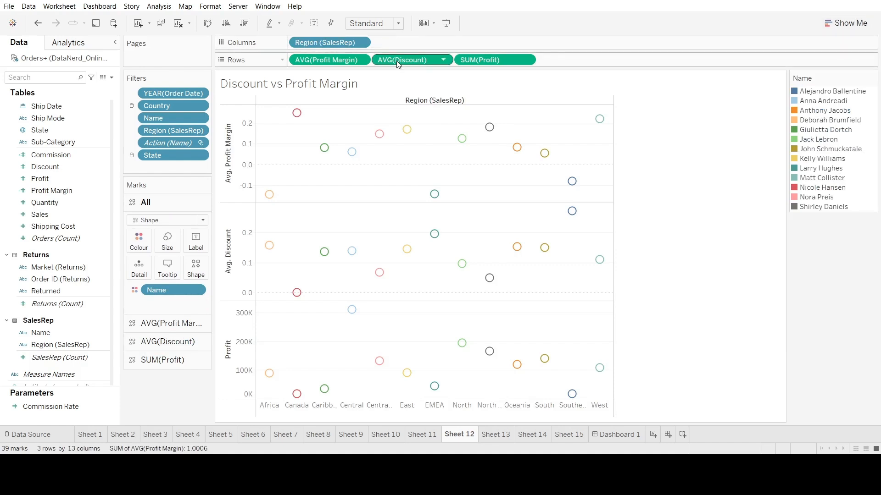
pyautogui.moveTo(398, 64); pyautogui.dragTo(400, 43)
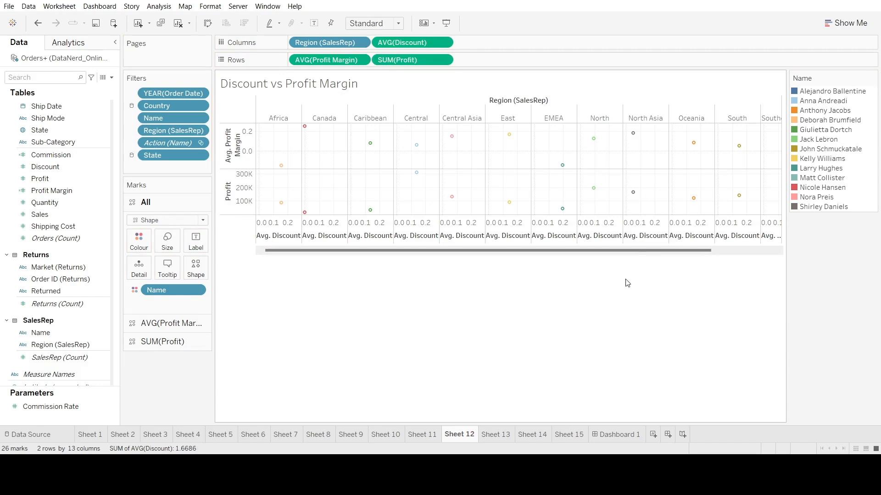
# - Undo the discount field move and both chart type changes on Sheet 12
pyautogui.hotkey('ctrl', 'z')
pyautogui.hotkey('ctrl', 'z')
pyautogui.hotkey('ctrl', 'z')
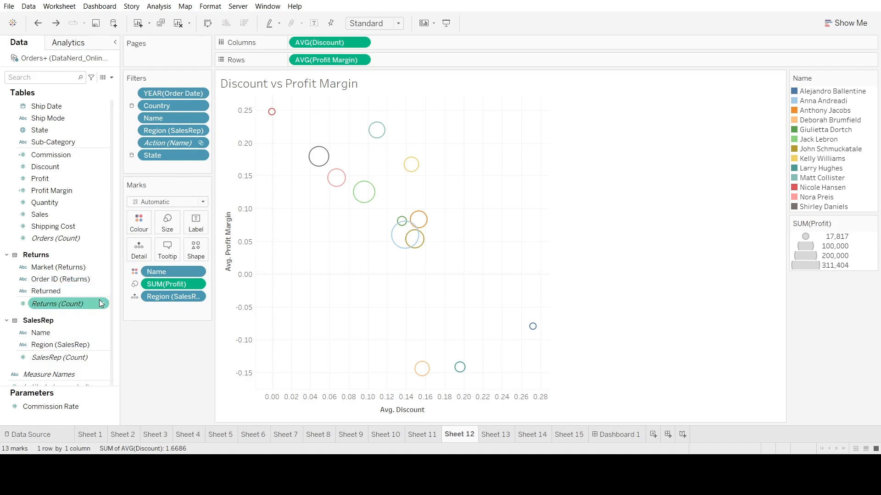
# - Make the circles of the Discount vs Profit Margin chart slightly smaller and inspect the details of the North region's circle
pyautogui.scroll(3, 70, 184)
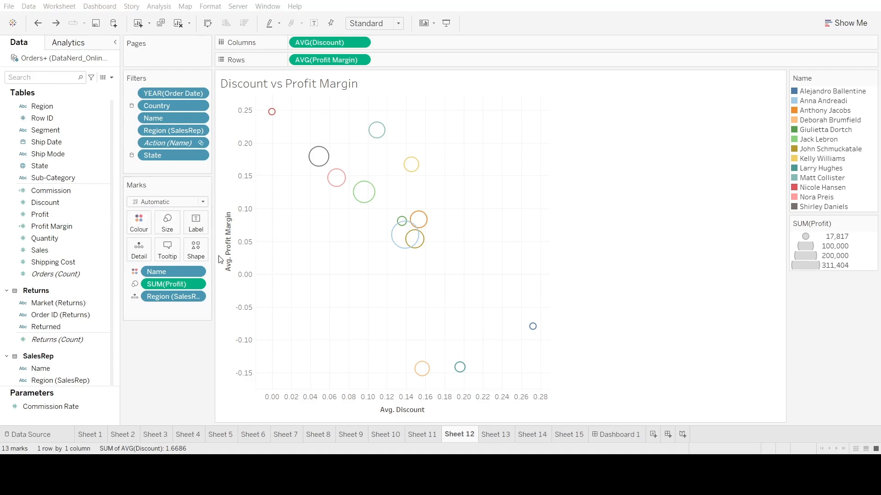
pyautogui.moveTo(225, 251); pyautogui.dragTo(210, 247)
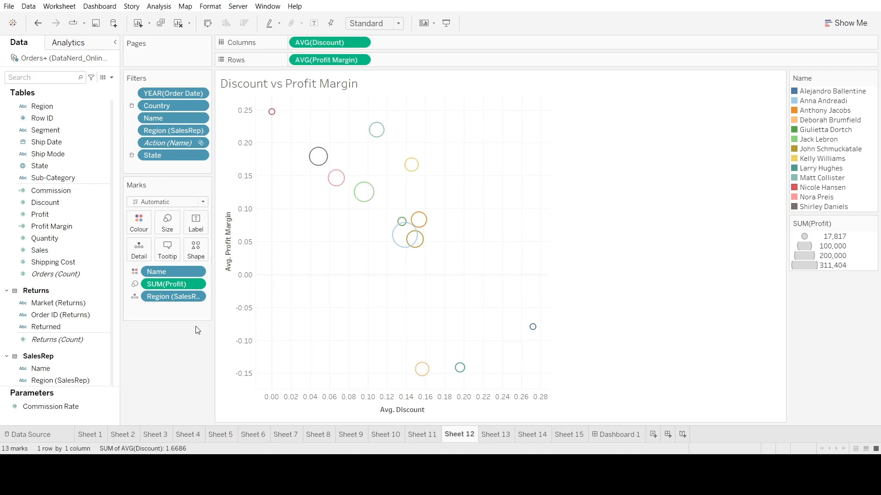
pyautogui.moveTo(361, 188)
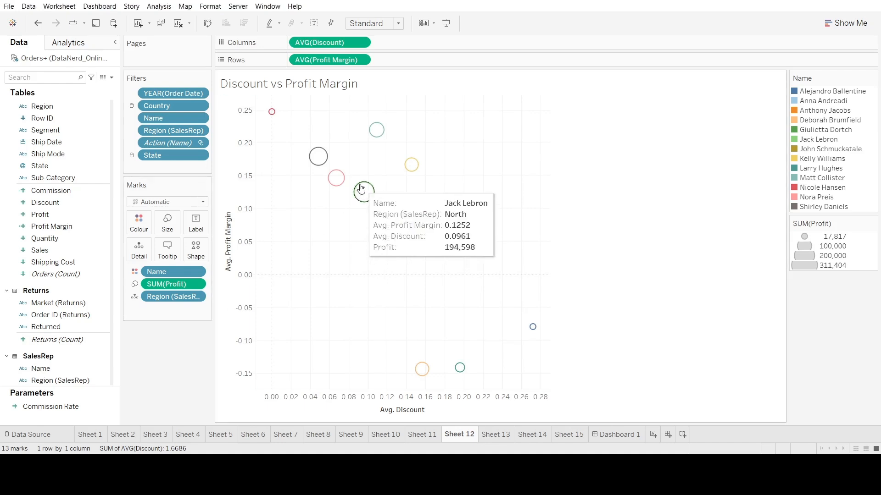
pyautogui.scroll(-3, 94, 339)
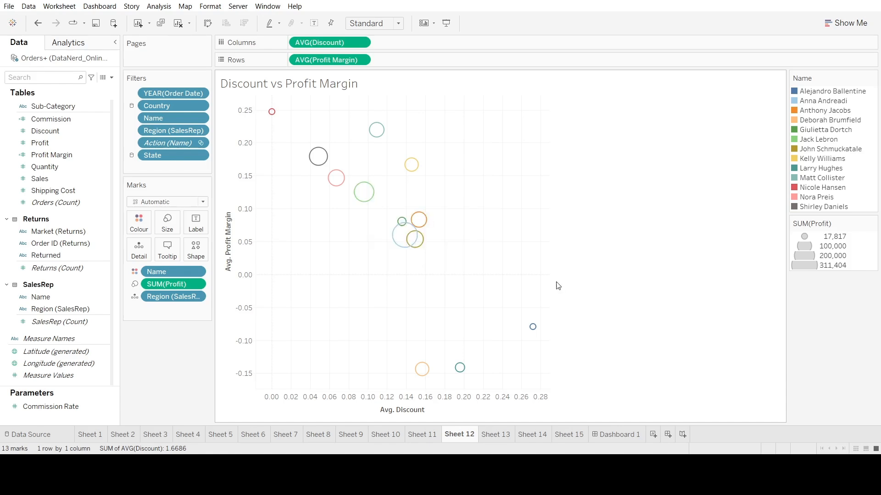
# - Examine the Map - Sales Rep view on Sheet 13, including its colour, detail and tooltip fields and the regions' tooltips
pyautogui.click(500, 437)
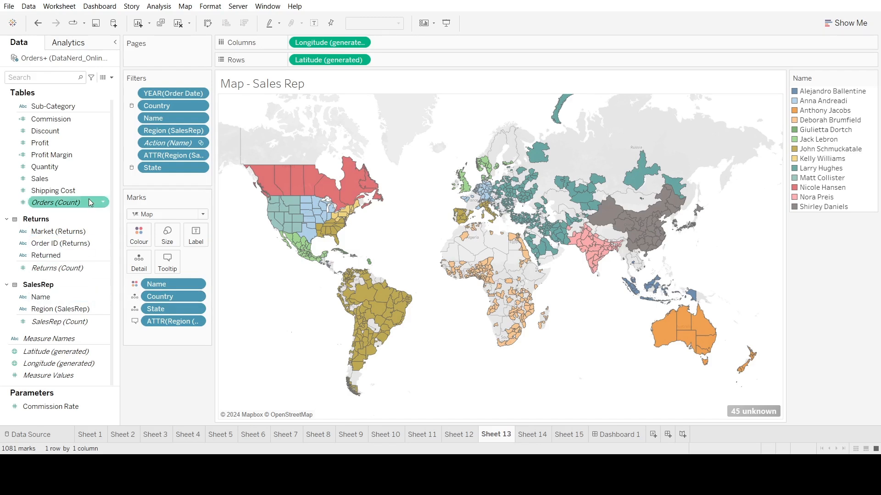
pyautogui.scroll(7, 65, 130)
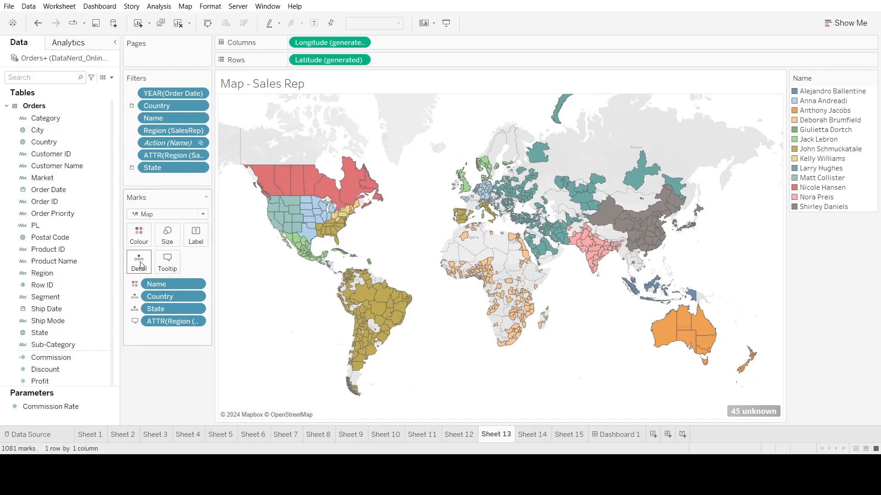
pyautogui.scroll(-3, 57, 197)
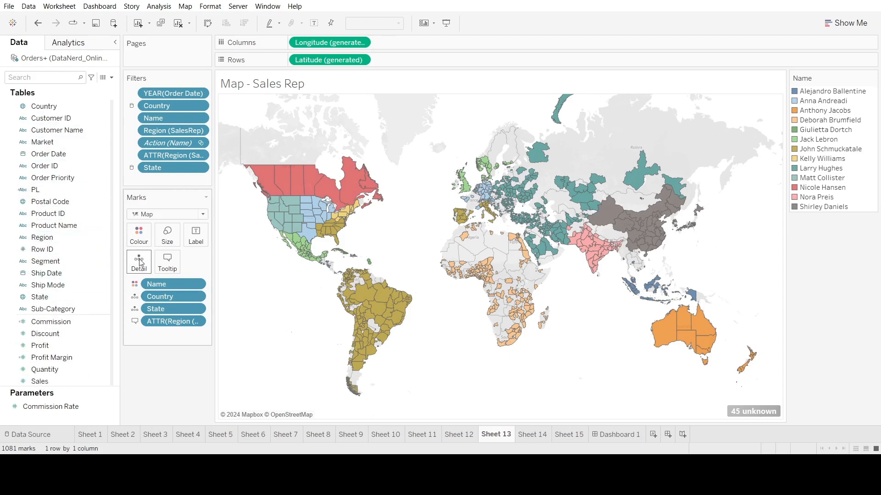
pyautogui.scroll(-5, 46, 324)
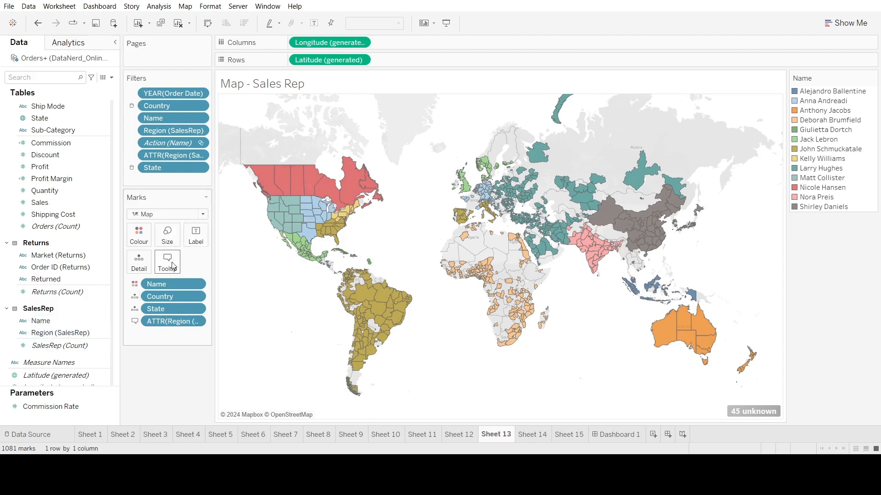
pyautogui.moveTo(298, 183)
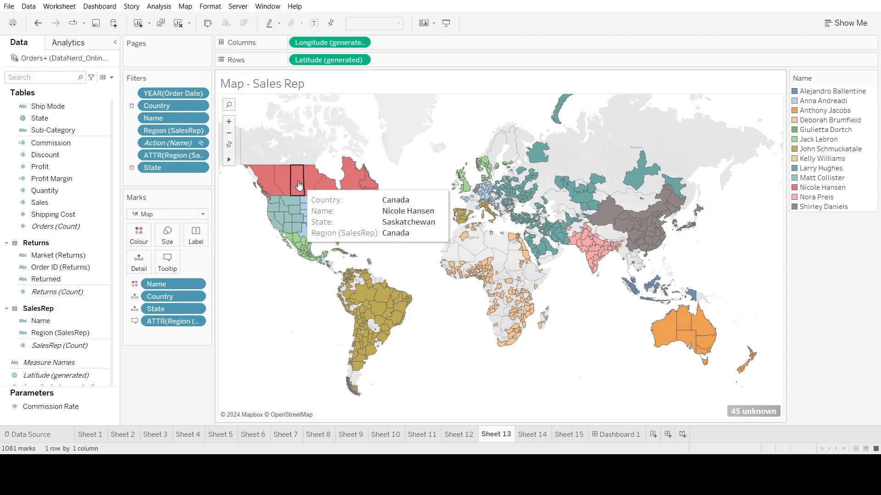
pyautogui.moveTo(640, 228)
pyautogui.moveTo(674, 195)
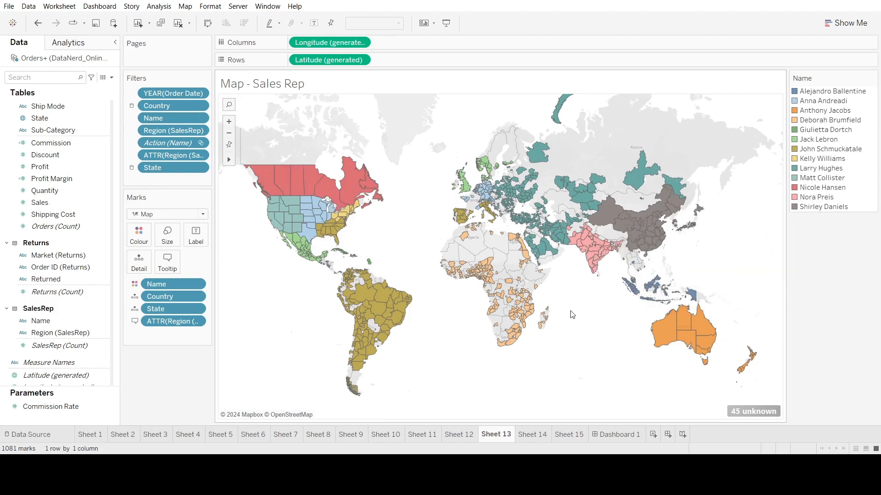
# - Examine the Commission bar chart on Sheet 14, its Name and Commission fields, and the commission of individual bars
pyautogui.click(523, 433)
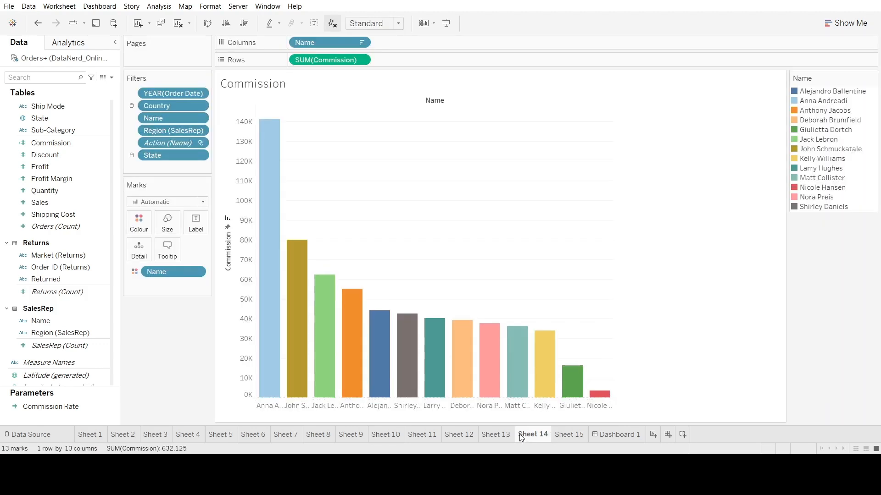
pyautogui.moveTo(463, 348)
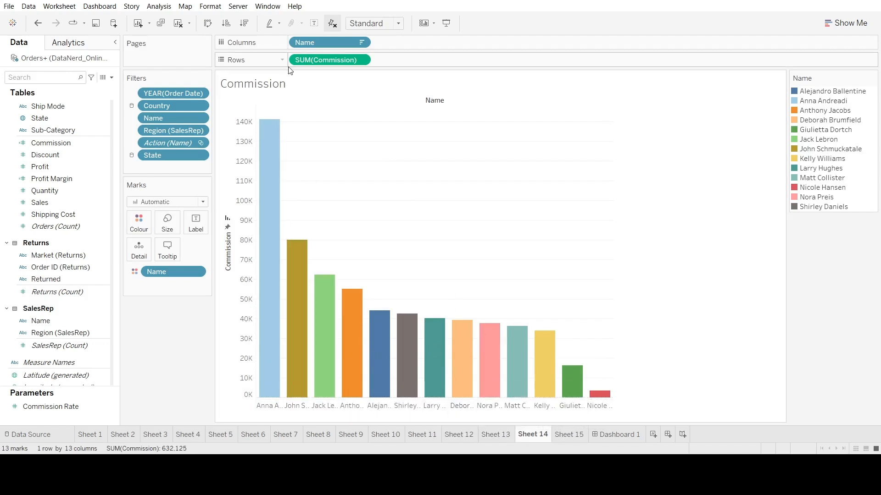
pyautogui.scroll(2, 38, 186)
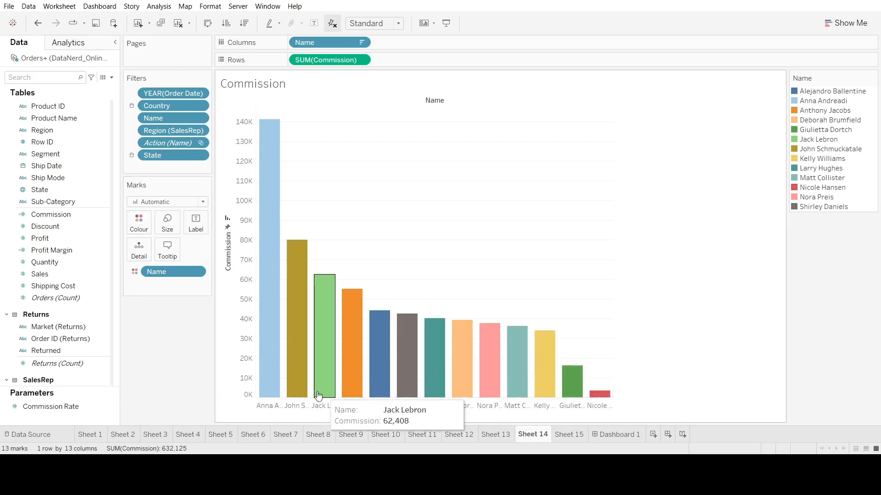
pyautogui.moveTo(288, 397)
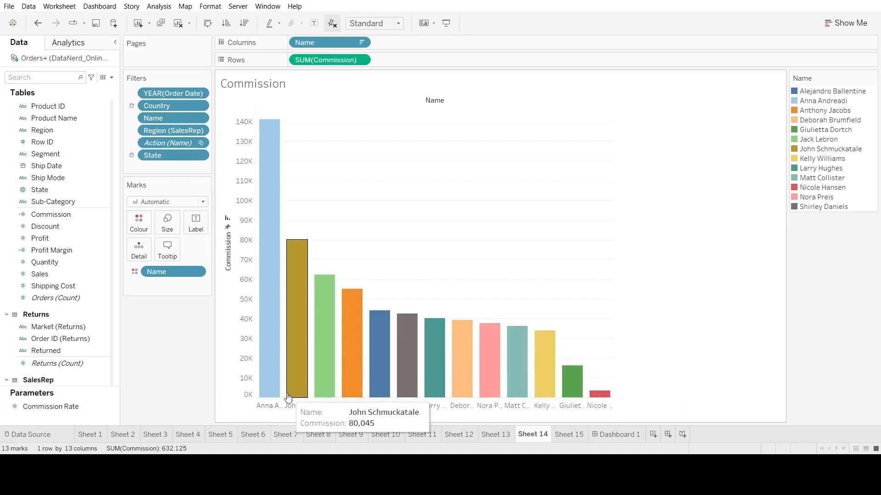
# - Examine the Sales per Rep bubble chart on Sheet 15 and display the available chart types
pyautogui.click(581, 436)
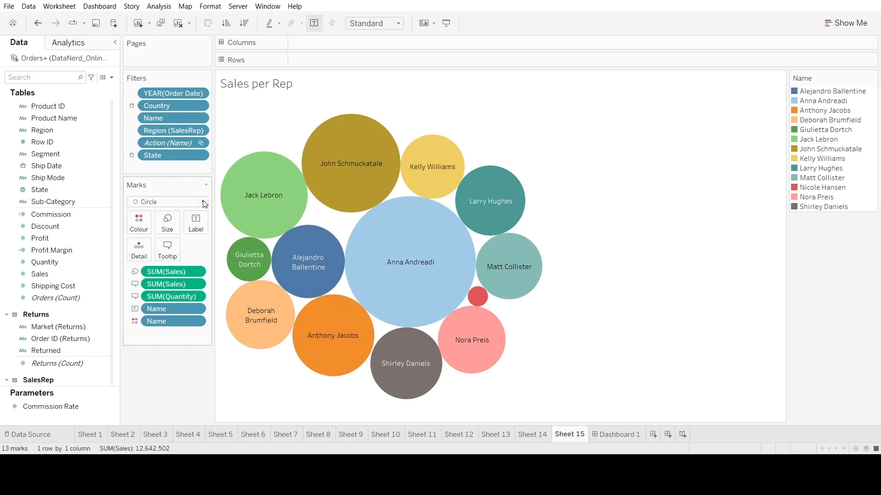
pyautogui.click(846, 23)
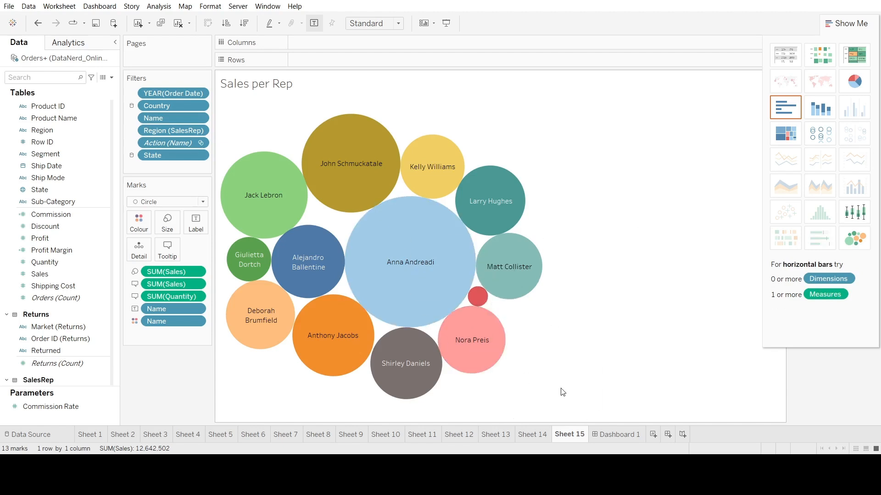
# - Add a new blank dashboard to the workbook
pyautogui.click(667, 434)
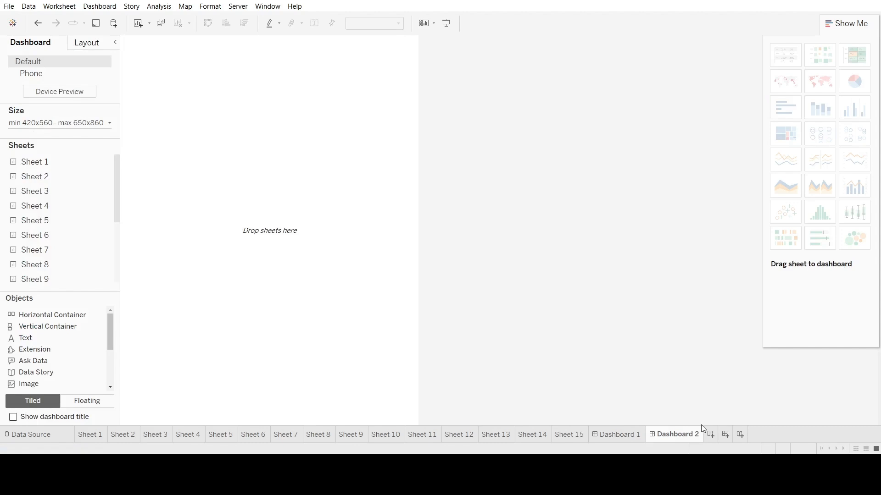
# - Hide the chart-type suggestions, set the new dashboard's size to Automatic and fill its empty canvas with a tiled horizontal container
pyautogui.click(860, 26)
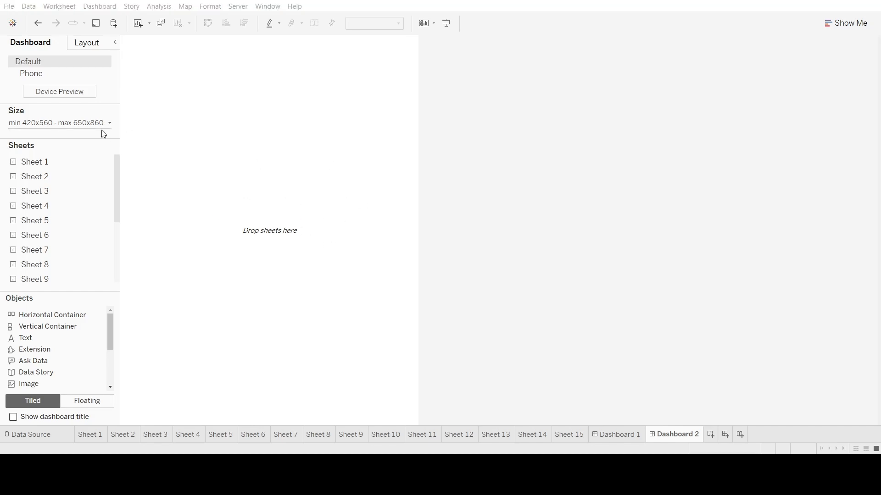
pyautogui.click(86, 160)
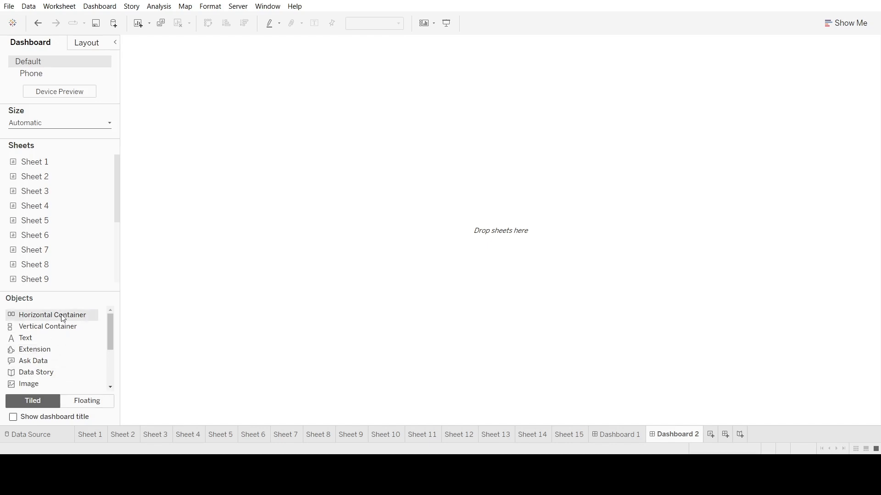
pyautogui.moveTo(63, 318); pyautogui.dragTo(247, 332)
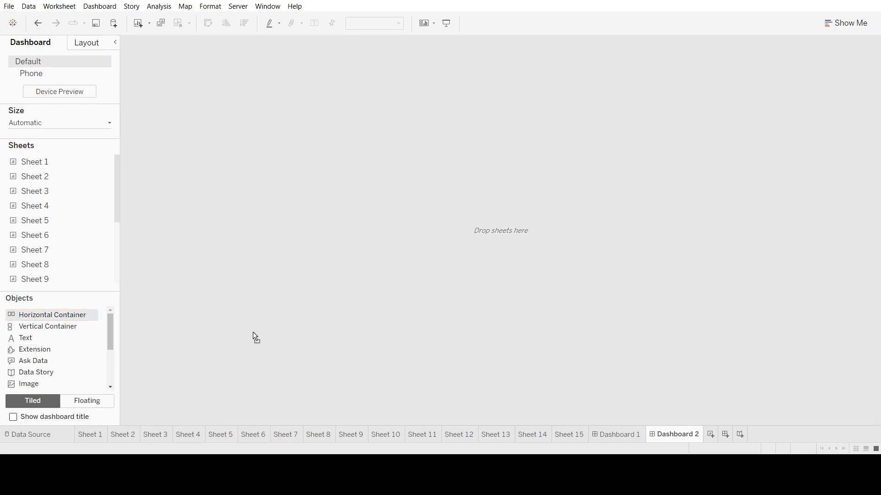
pyautogui.moveTo(267, 361); pyautogui.dragTo(267, 361)
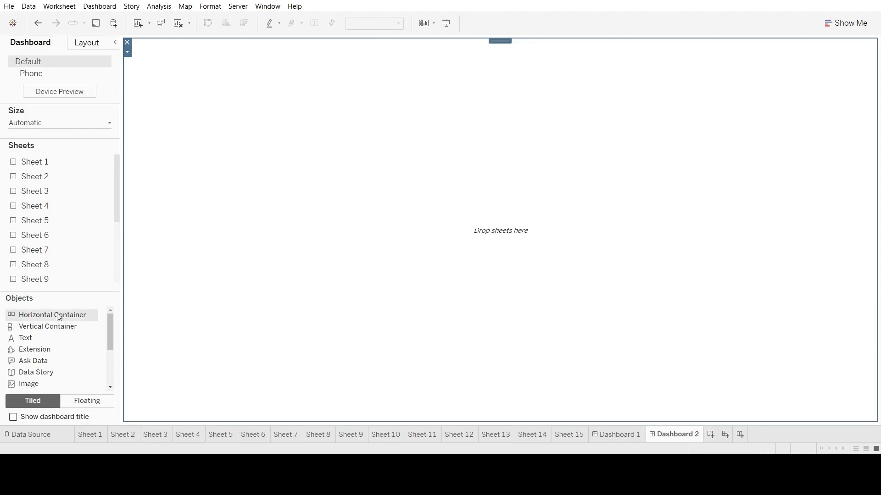
# - Look through the available sheets down to Sheet 15 and display the existing Dashboard 1 as a layout reference
pyautogui.scroll(-1, 65, 277)
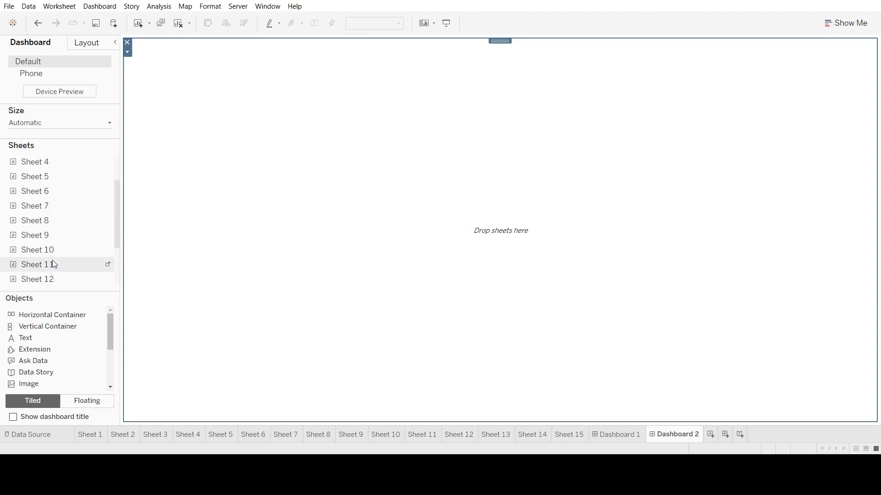
pyautogui.scroll(-1, 52, 260)
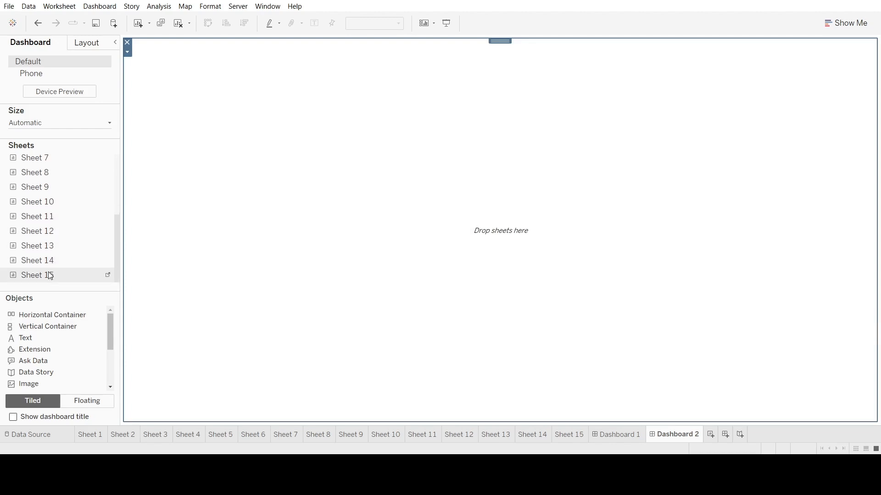
pyautogui.click(599, 434)
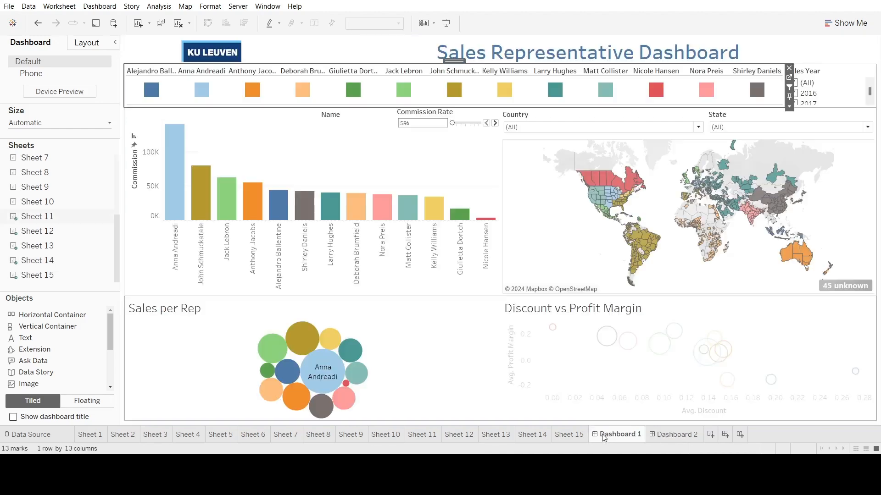